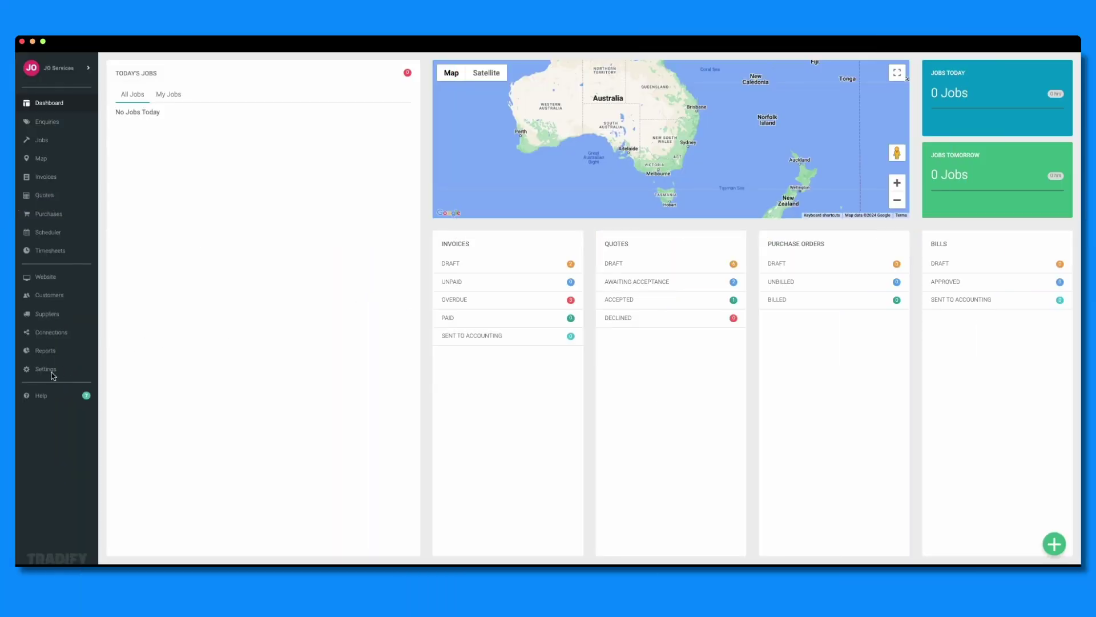
# - Go to Settings > Payments to list the existing payment methods
pyautogui.click(44, 373)
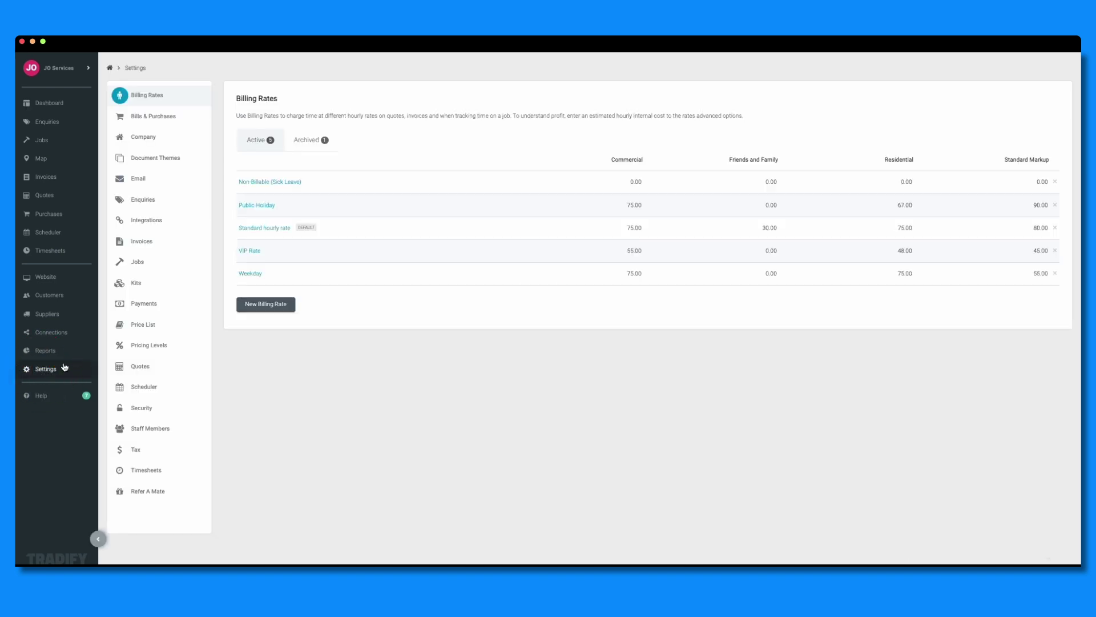
pyautogui.click(134, 312)
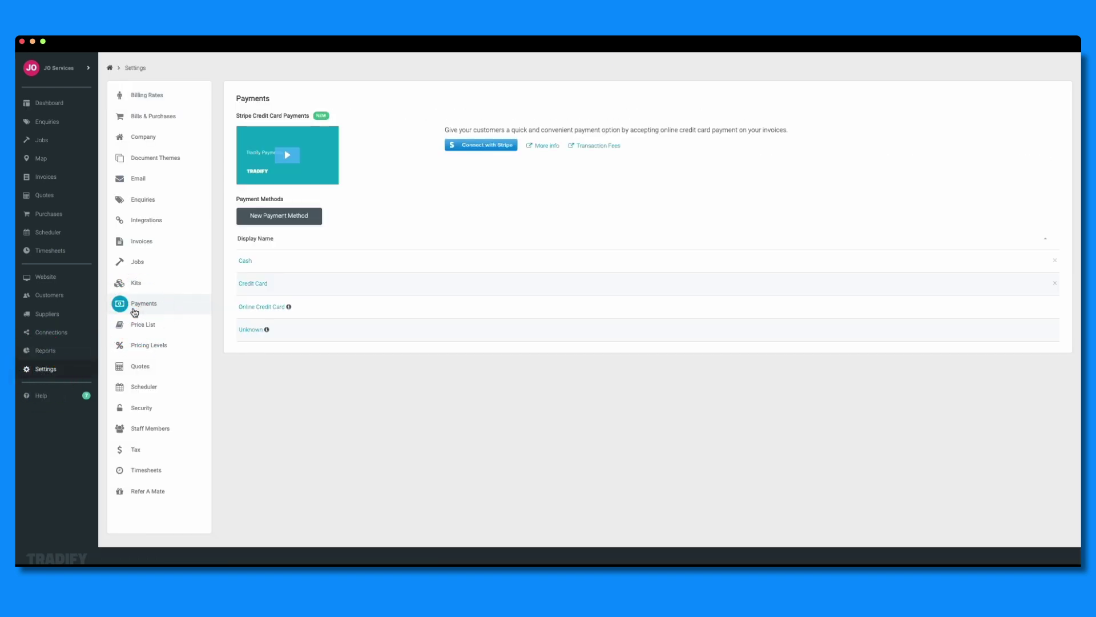
# - Add a Bank Deposit payment method, set it as the default for payments, and save
pyautogui.click(304, 216)
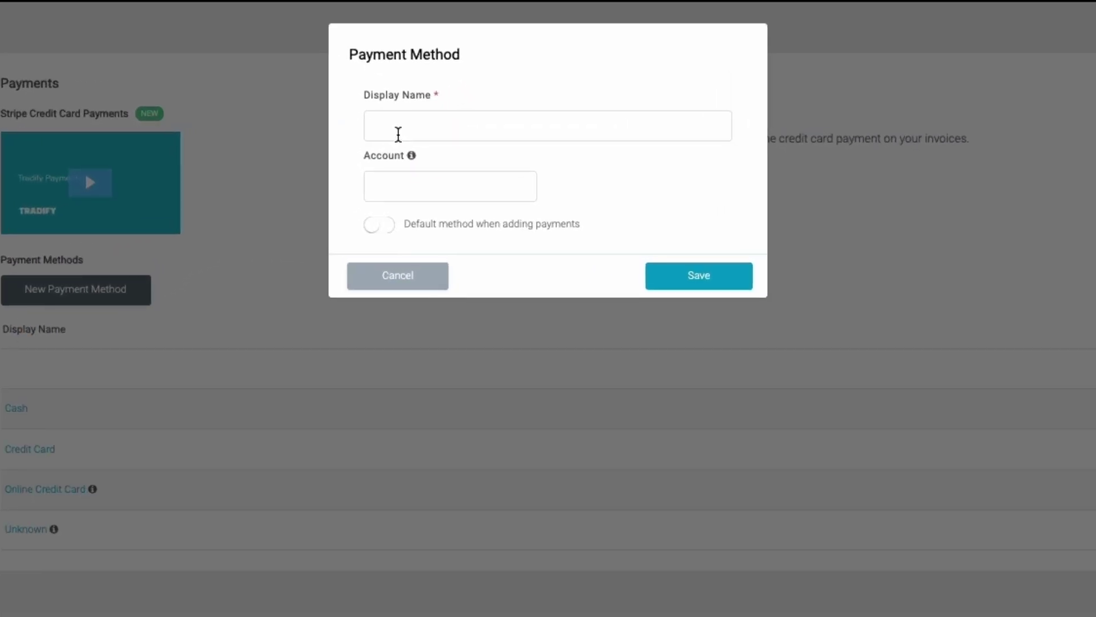
pyautogui.write('Bank Deposit')
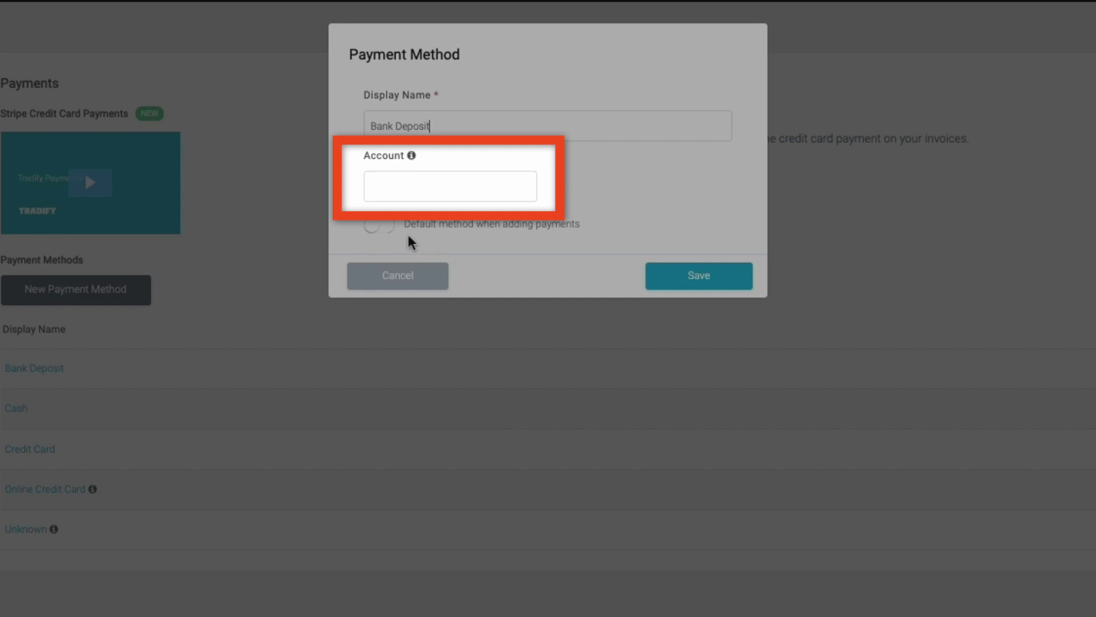
pyautogui.click(398, 189)
pyautogui.write('200')
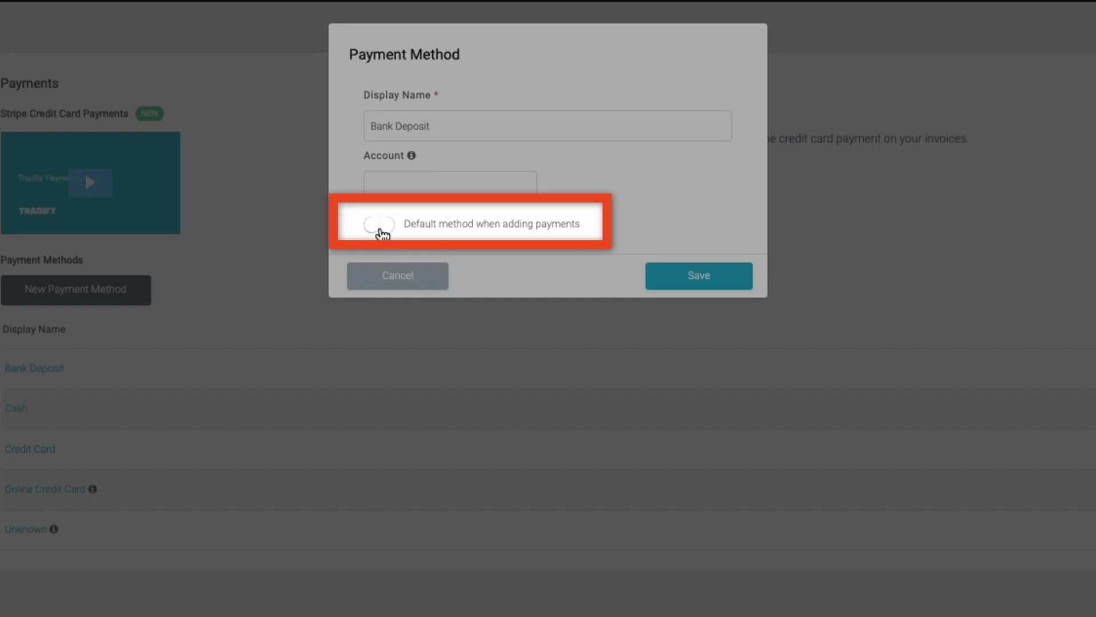
pyautogui.click(380, 225)
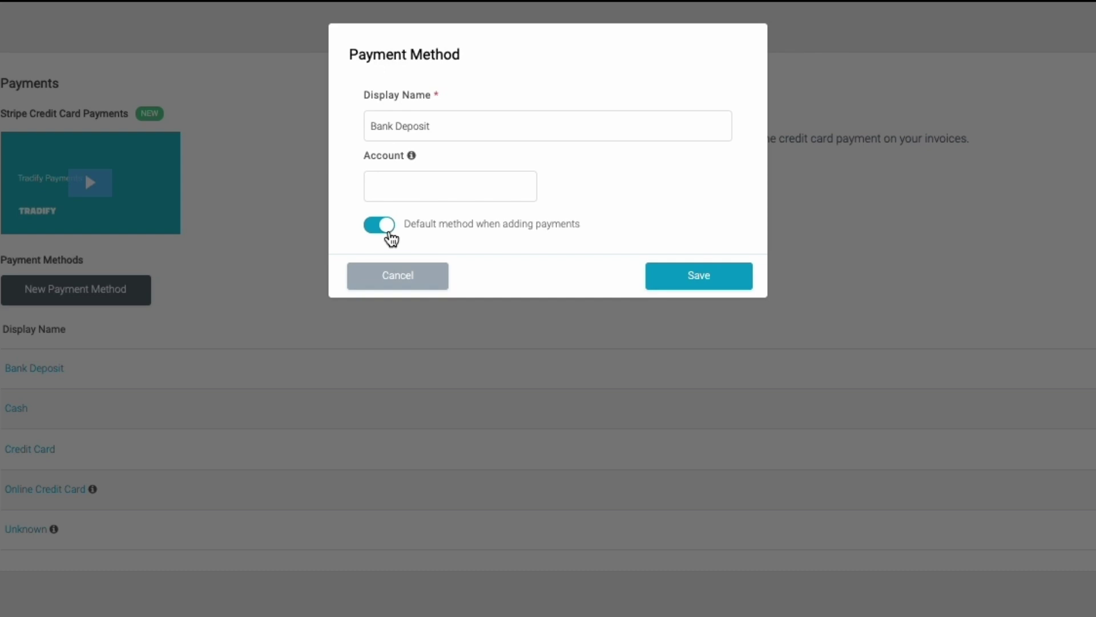
pyautogui.click(722, 278)
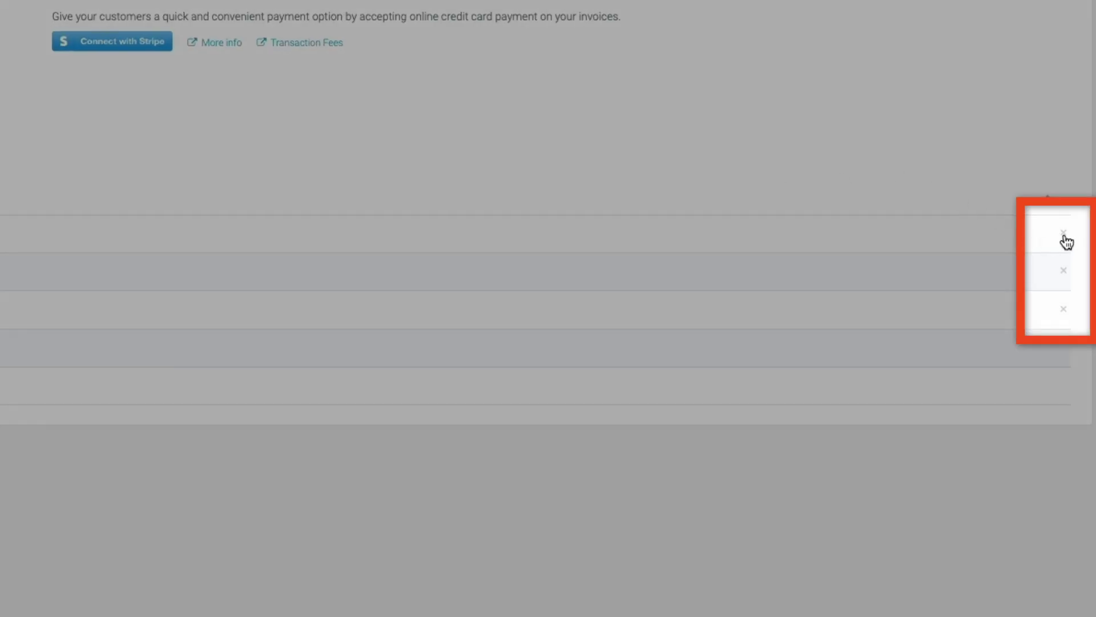
# - Permanently delete the Bank Deposit method, leaving Cash, Credit Card, Online Credit Card and Unknown
pyautogui.click(1063, 235)
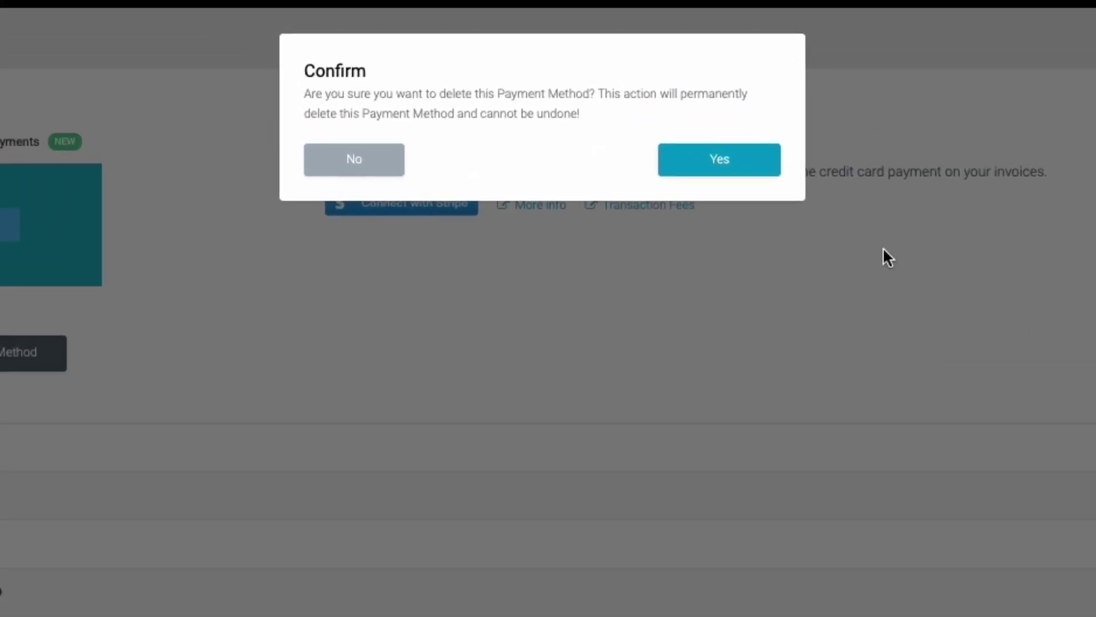
pyautogui.click(739, 166)
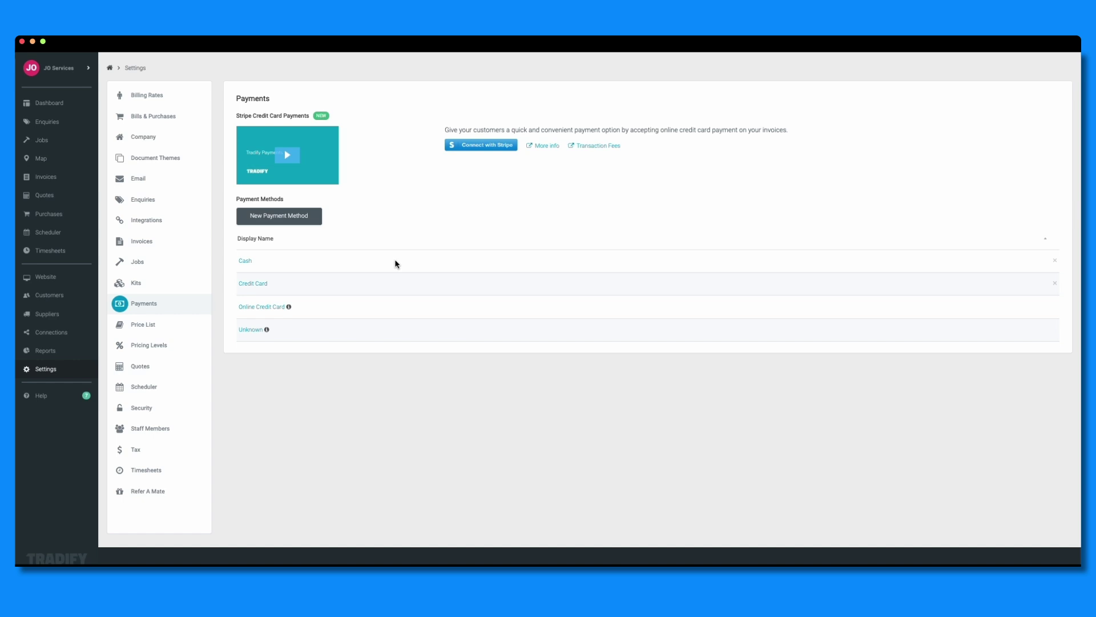
# - Mark the Cash payment method as archived and save the change
pyautogui.click(244, 263)
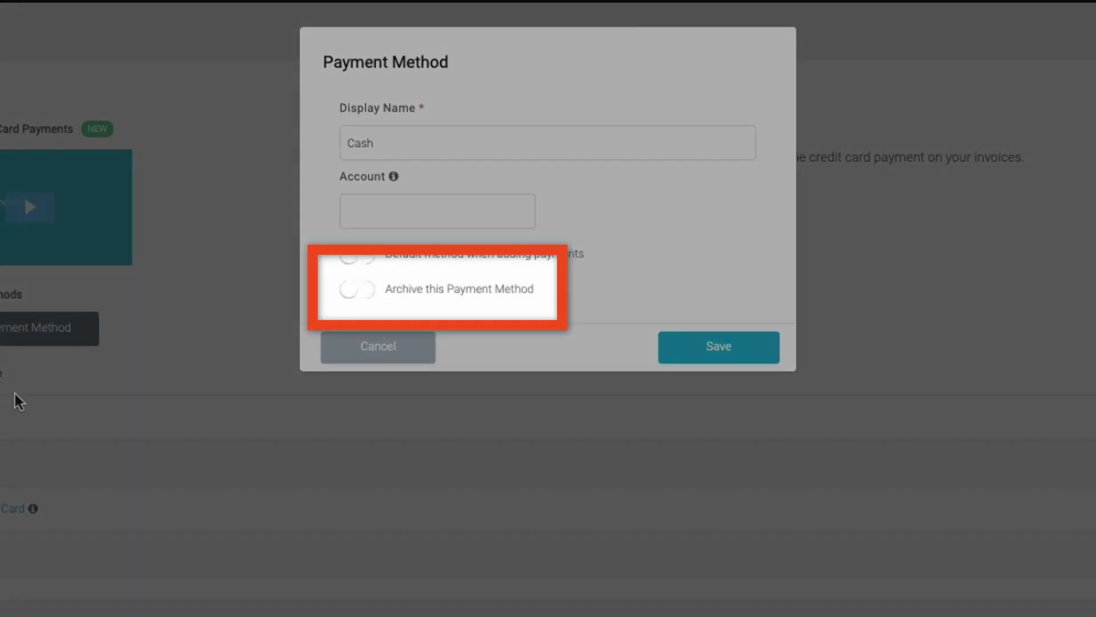
pyautogui.click(359, 292)
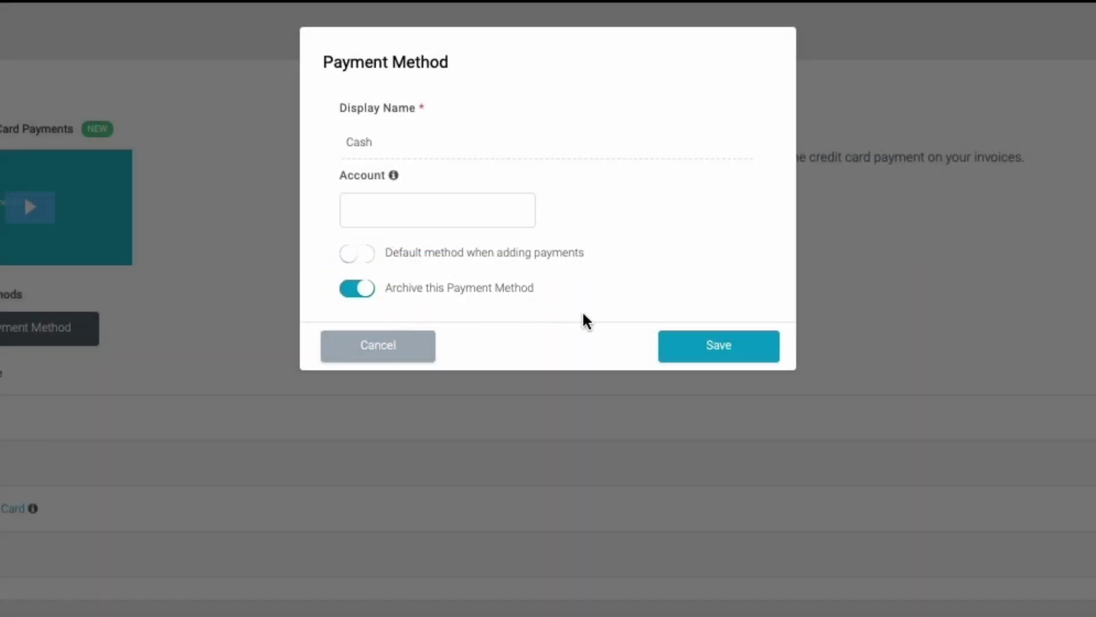
pyautogui.click(702, 346)
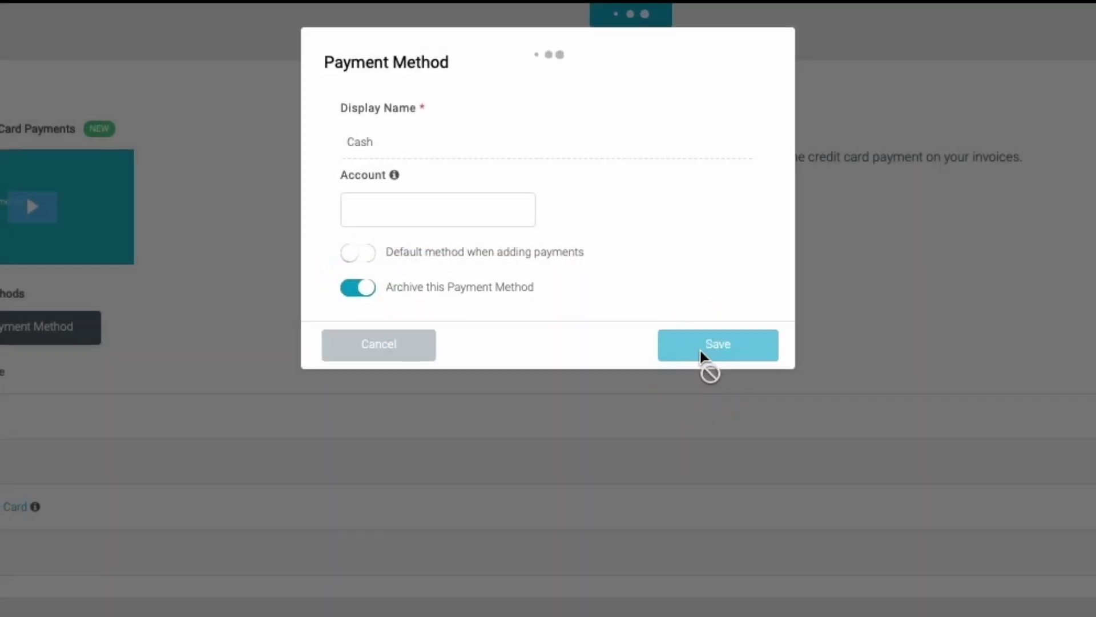